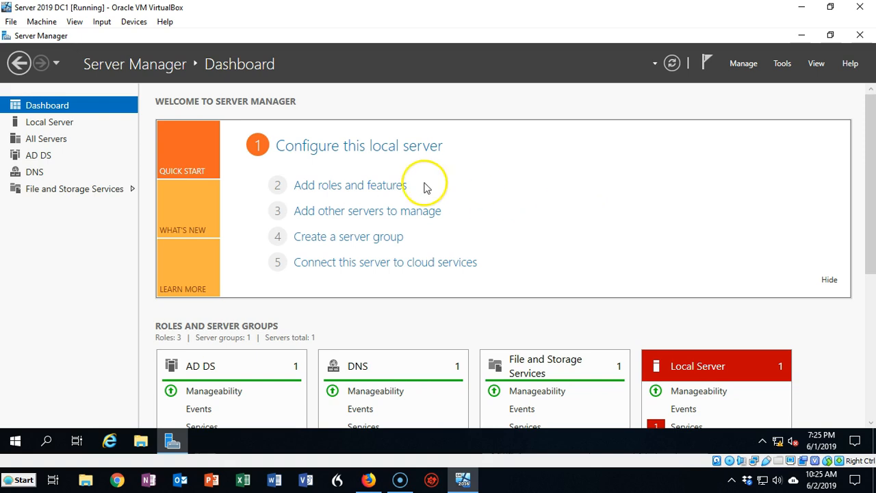
Step: Start adding roles to DC1 with a role-based installation and select Web Server (IIS) including its management tools
{"action": "left_click", "coordinate": [349, 192]}
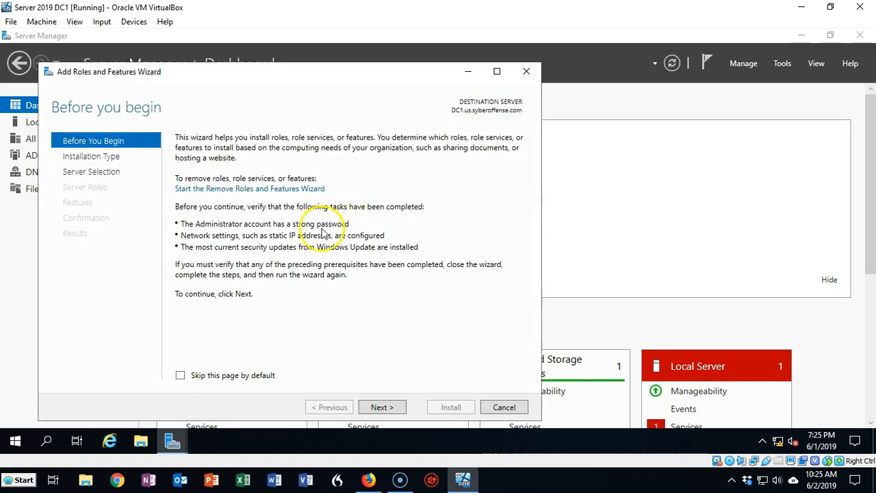
{"action": "left_click", "coordinate": [386, 409]}
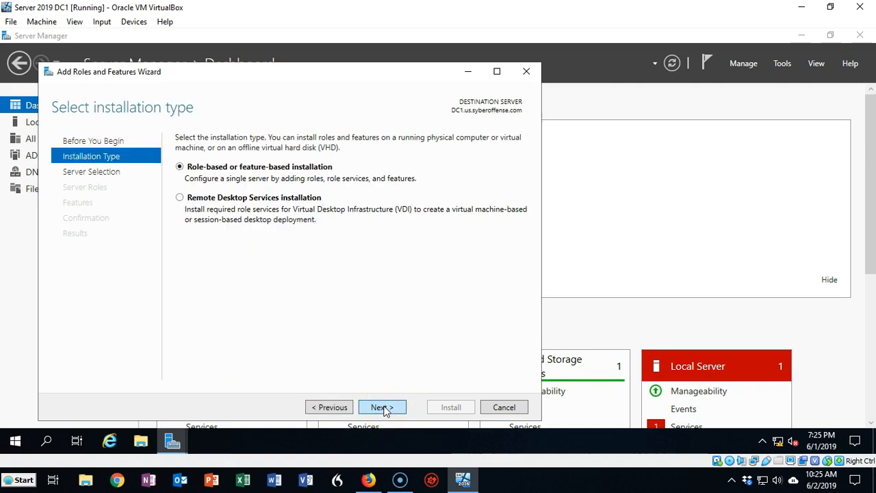
{"action": "left_click", "coordinate": [384, 409]}
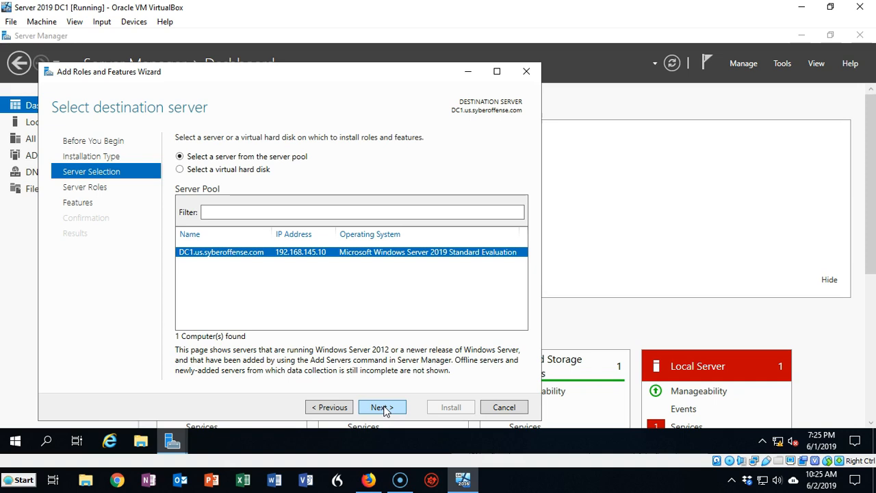
{"action": "left_click", "coordinate": [385, 409]}
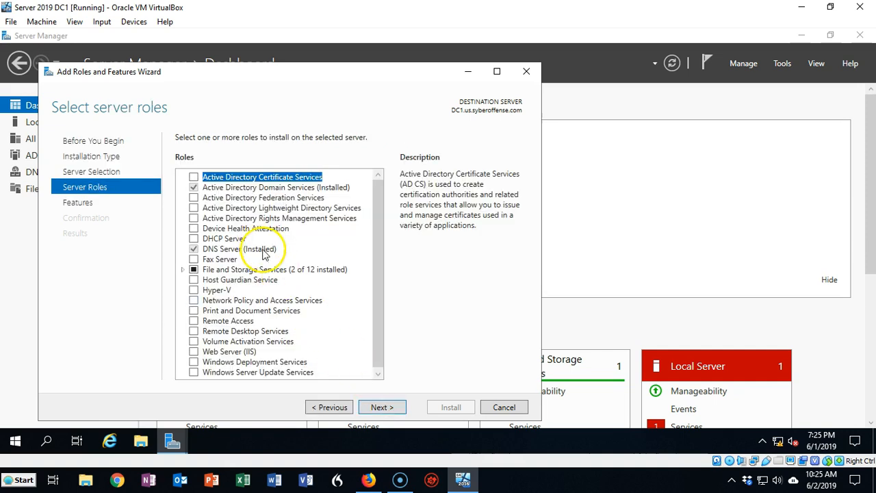
{"action": "left_click", "coordinate": [196, 352]}
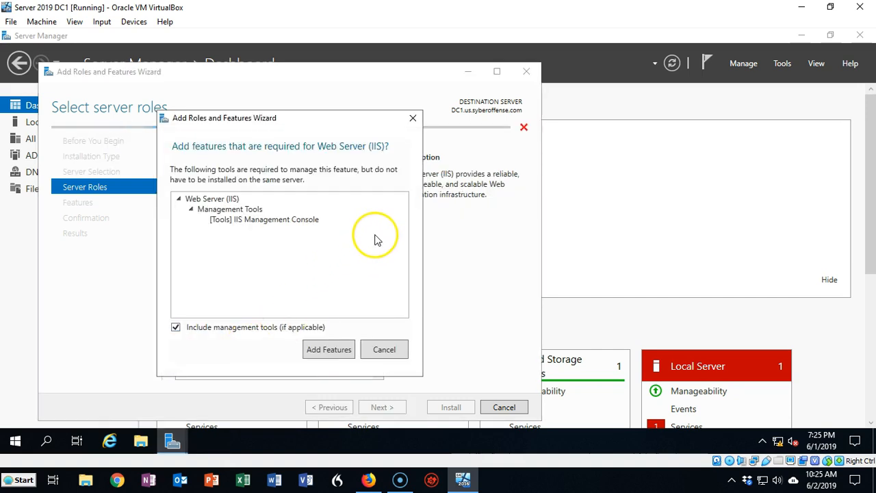
{"action": "left_click", "coordinate": [329, 350]}
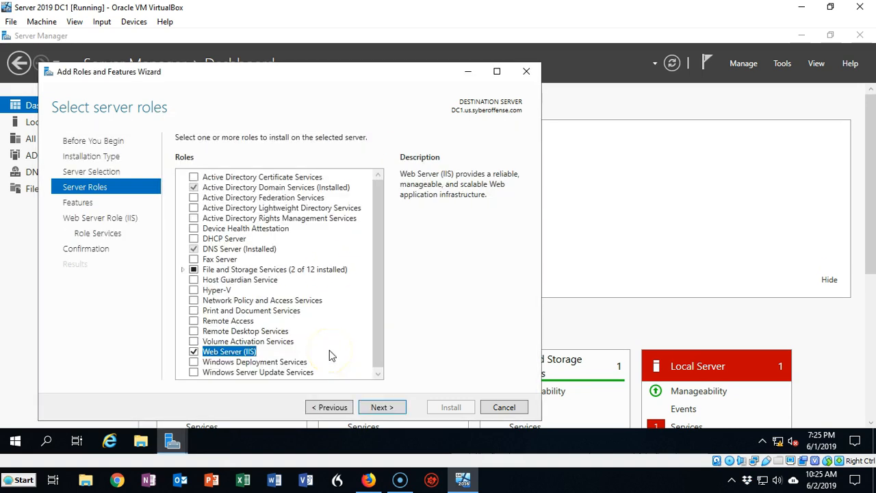
Step: Keep the default features and IIS role services, install the Web Server role, and close the wizard once installation completes
{"action": "left_click", "coordinate": [379, 409]}
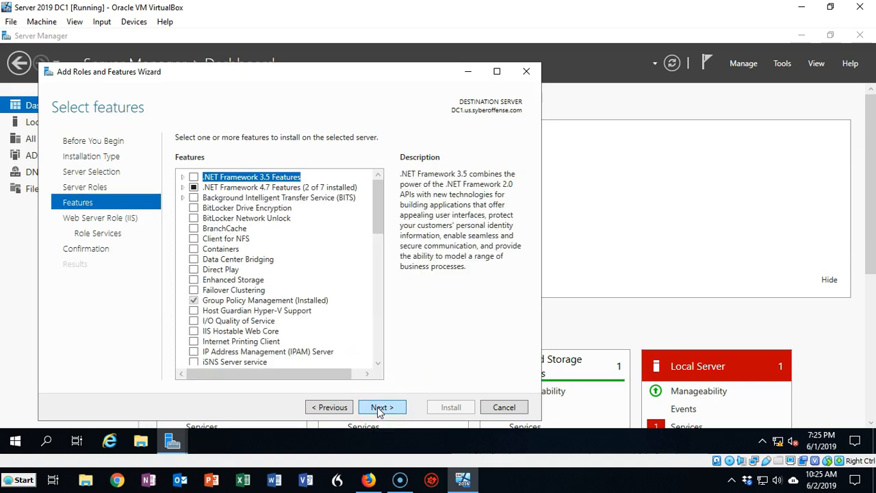
{"action": "left_click", "coordinate": [379, 410]}
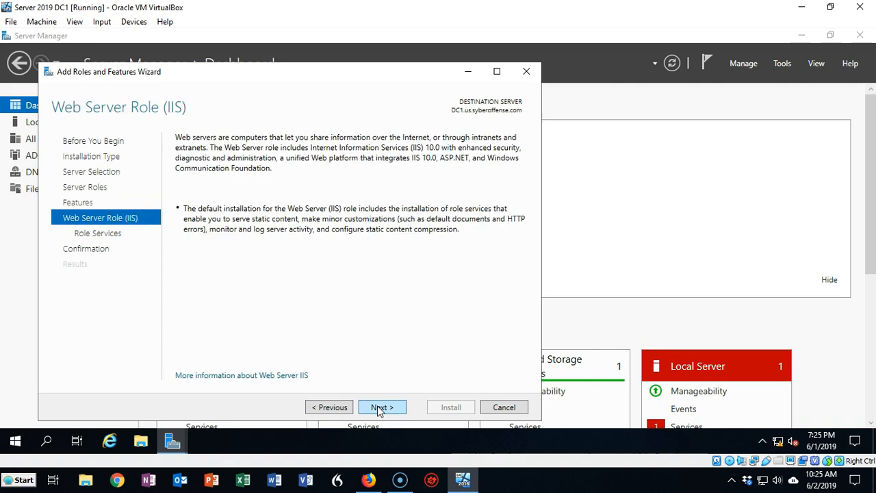
{"action": "left_click", "coordinate": [379, 409]}
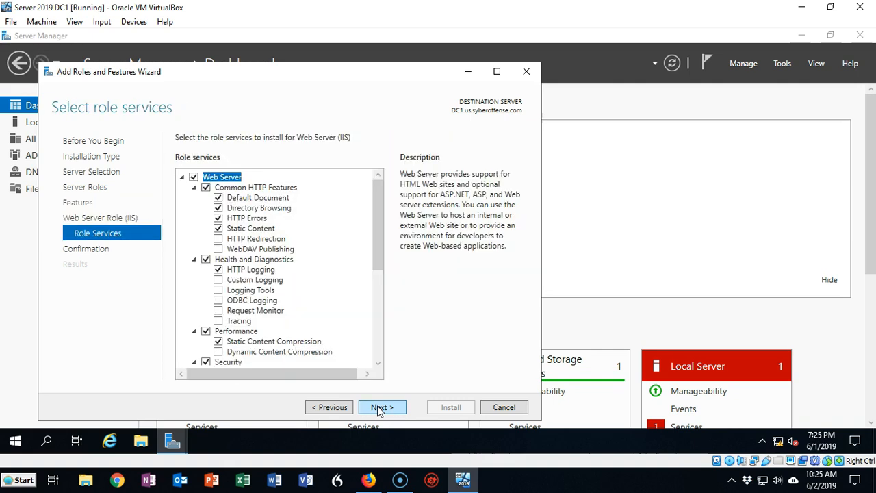
{"action": "left_click", "coordinate": [379, 409]}
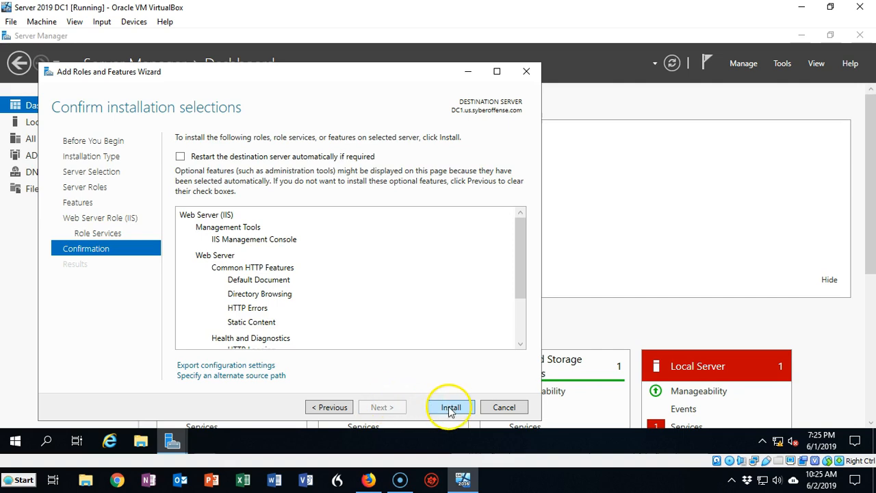
{"action": "left_click", "coordinate": [450, 407]}
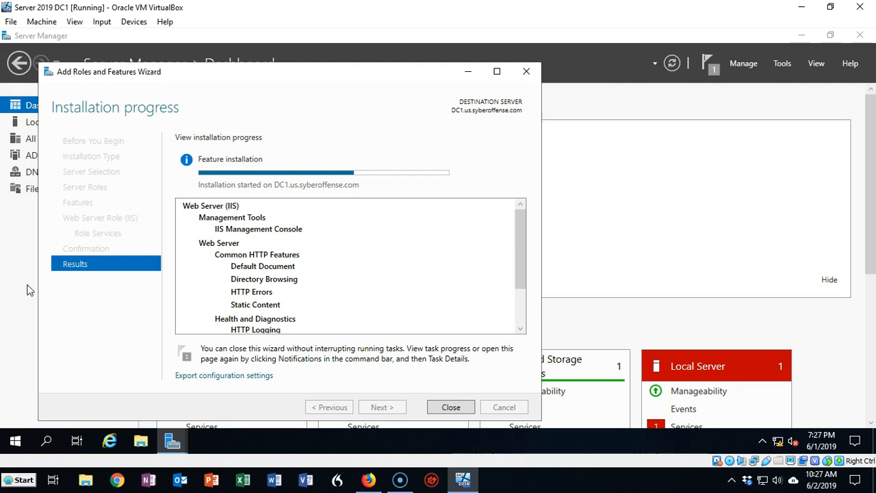
{"action": "left_click", "coordinate": [24, 281]}
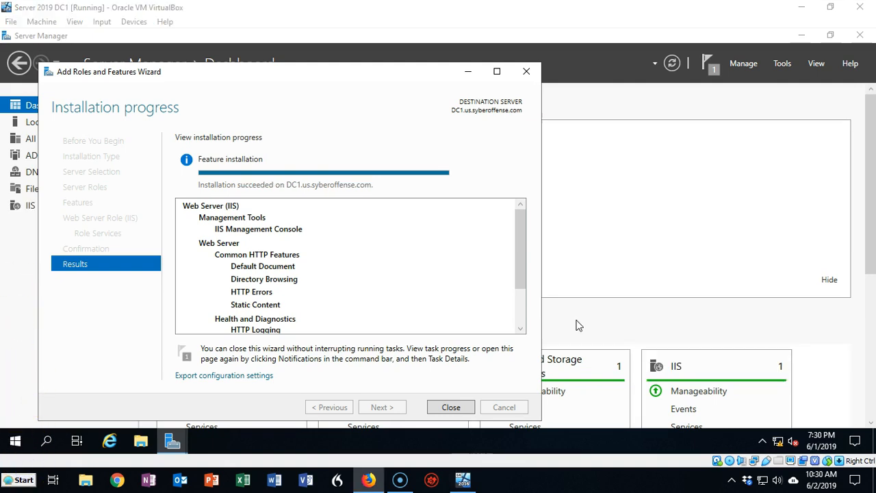
{"action": "left_click", "coordinate": [452, 408]}
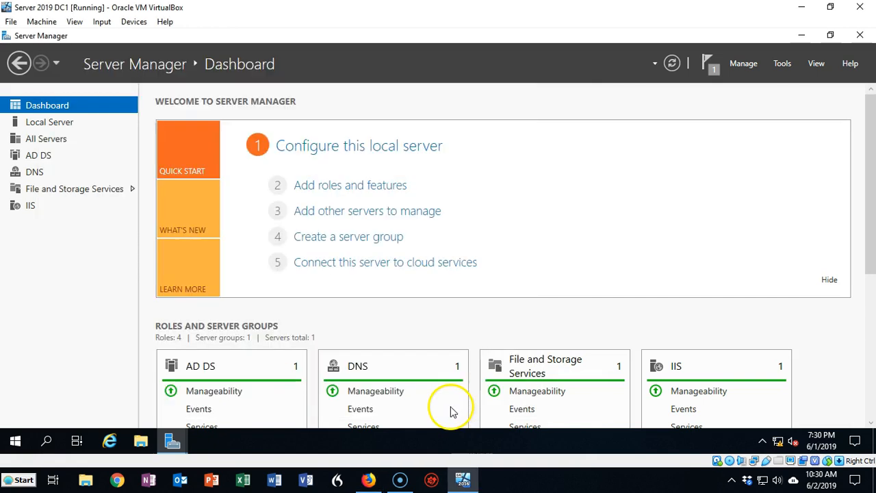
Step: Open Internet Information Services (IIS) Manager from the server's management tools and maximize it
{"action": "left_click", "coordinate": [784, 64]}
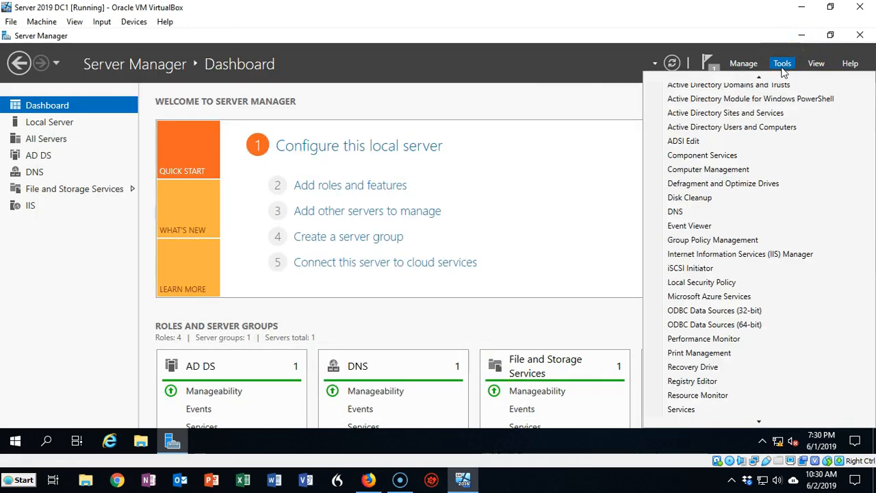
{"action": "scroll", "coordinate": [753, 199], "scroll_direction": "up", "scroll_amount": 1}
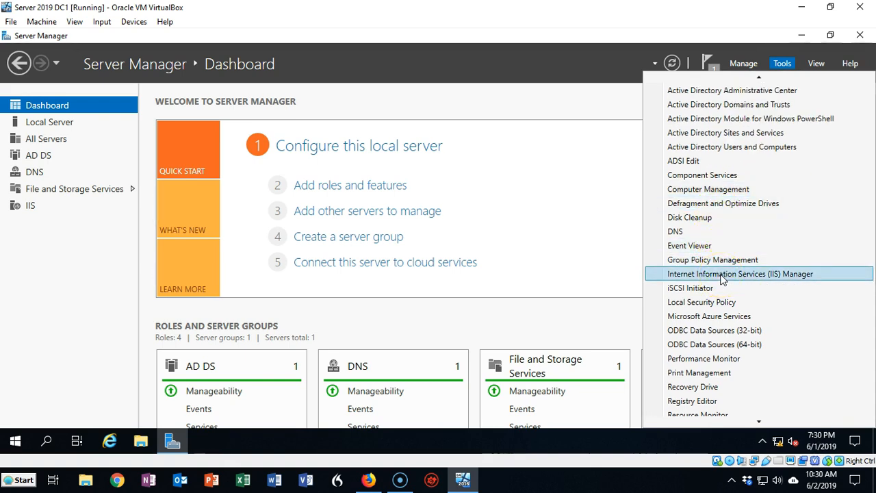
{"action": "left_click", "coordinate": [720, 274]}
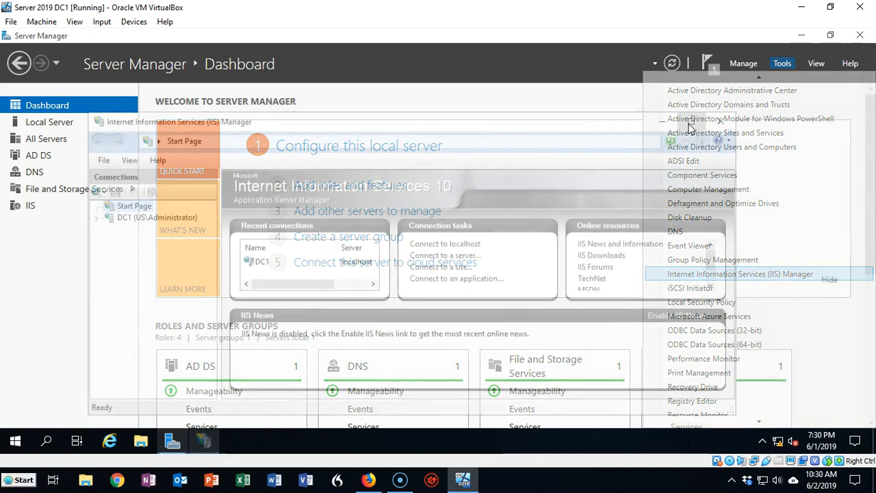
{"action": "left_click", "coordinate": [690, 124]}
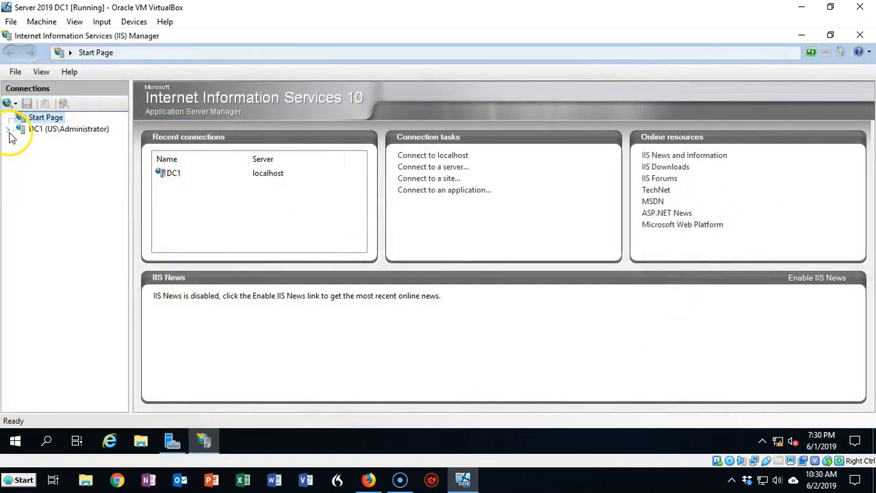
Step: Select the Default Web Site under DC1's Sites and check its site bindings
{"action": "left_click", "coordinate": [9, 130]}
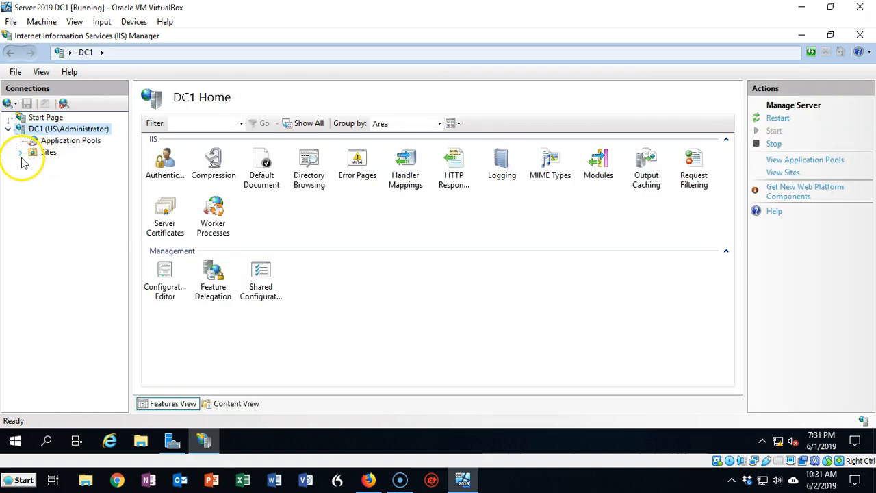
{"action": "left_click", "coordinate": [21, 152]}
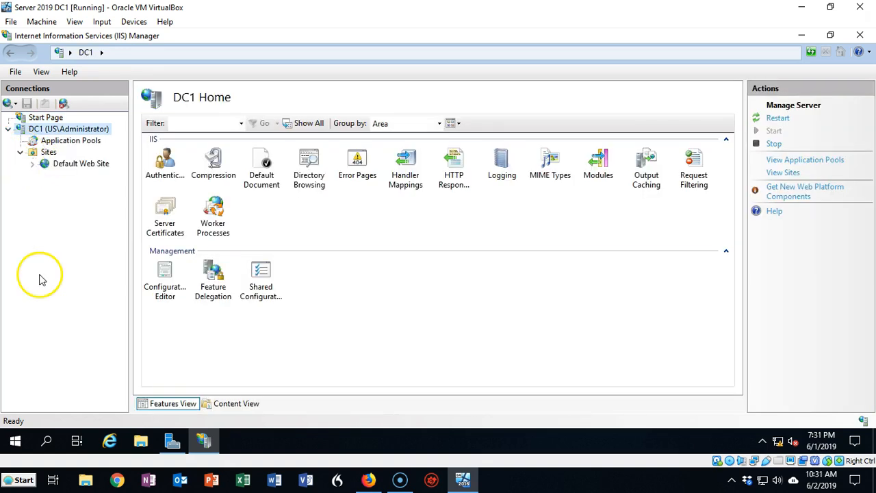
{"action": "left_click", "coordinate": [74, 167]}
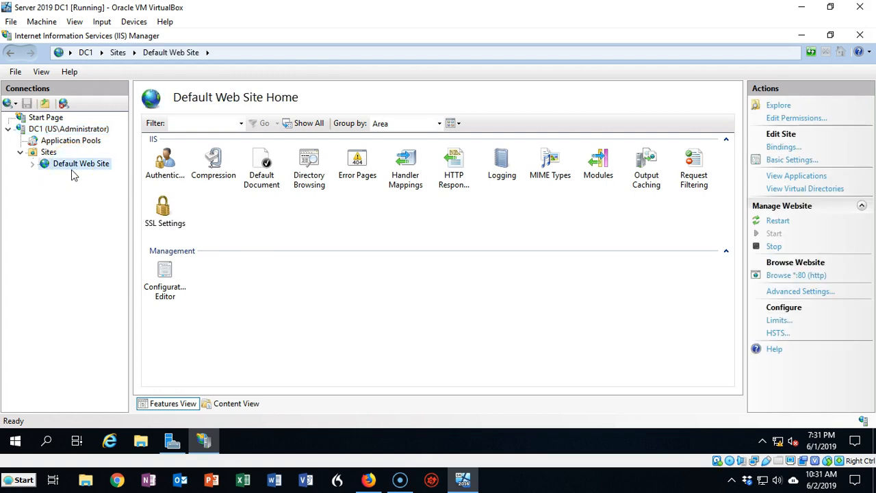
{"action": "left_click", "coordinate": [787, 148]}
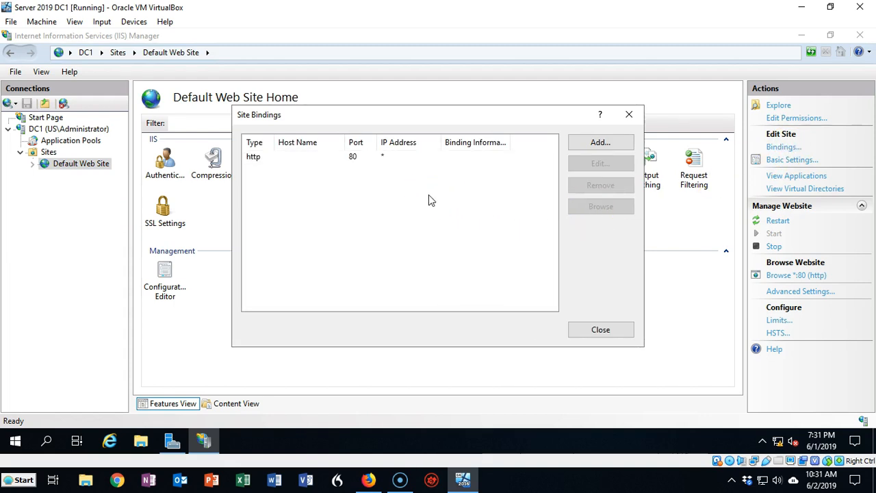
{"action": "left_click", "coordinate": [629, 117]}
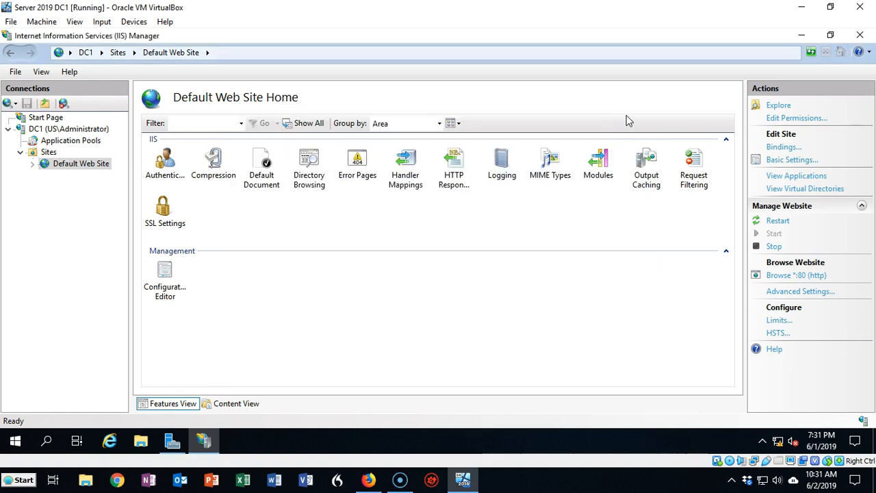
Step: Review the physical path in the Default Web Site's basic settings and accept them without changes
{"action": "left_click", "coordinate": [784, 162]}
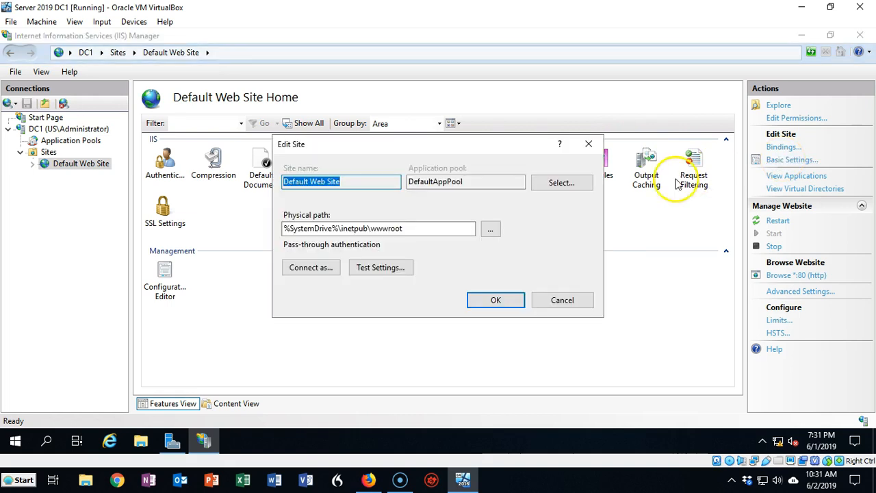
{"action": "left_click", "coordinate": [415, 228]}
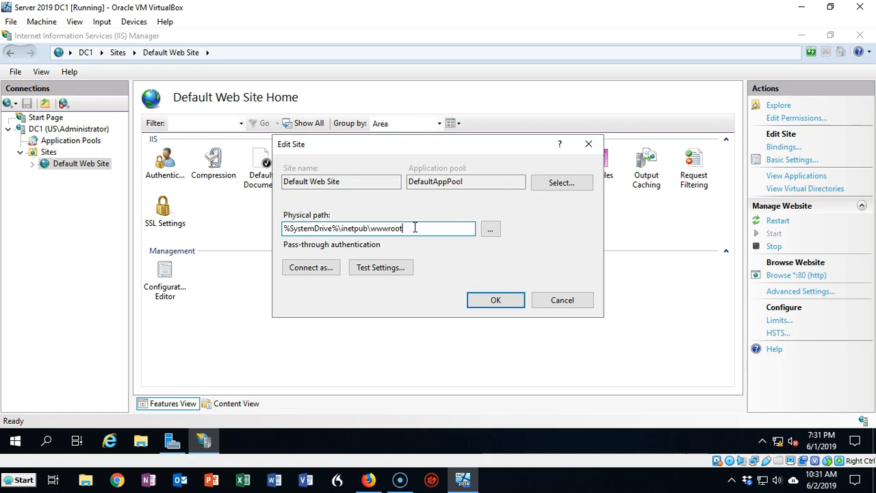
{"action": "left_click", "coordinate": [497, 301]}
{"action": "left_click", "coordinate": [483, 307]}
Step: Examine the Default Document list of the Default Web Site, then return to the site's home page
{"action": "left_click", "coordinate": [262, 169]}
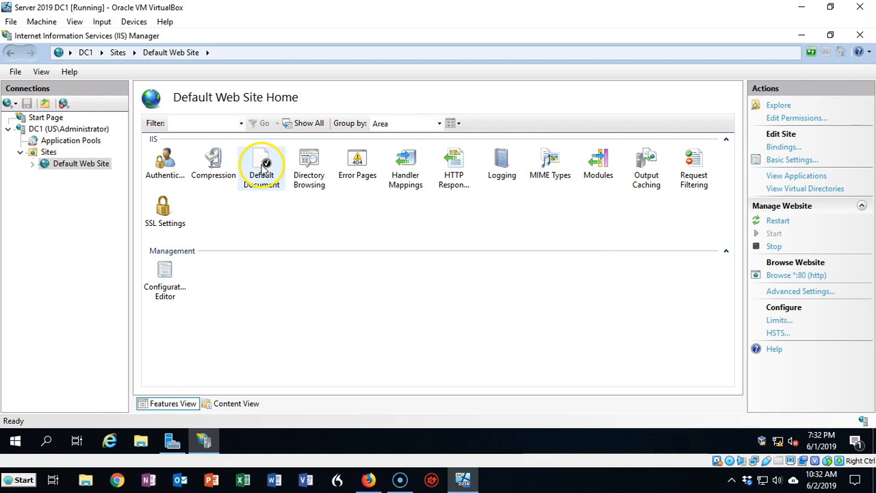
{"action": "left_click", "coordinate": [265, 167]}
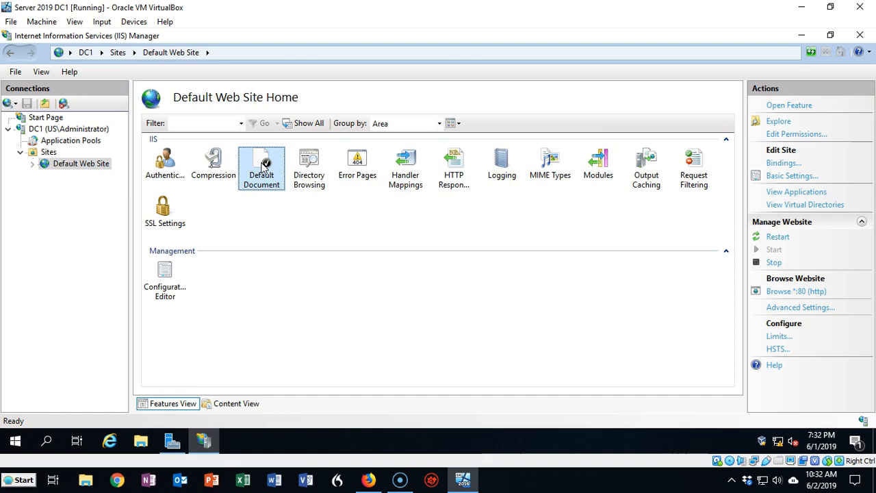
{"action": "double_click", "coordinate": [264, 168]}
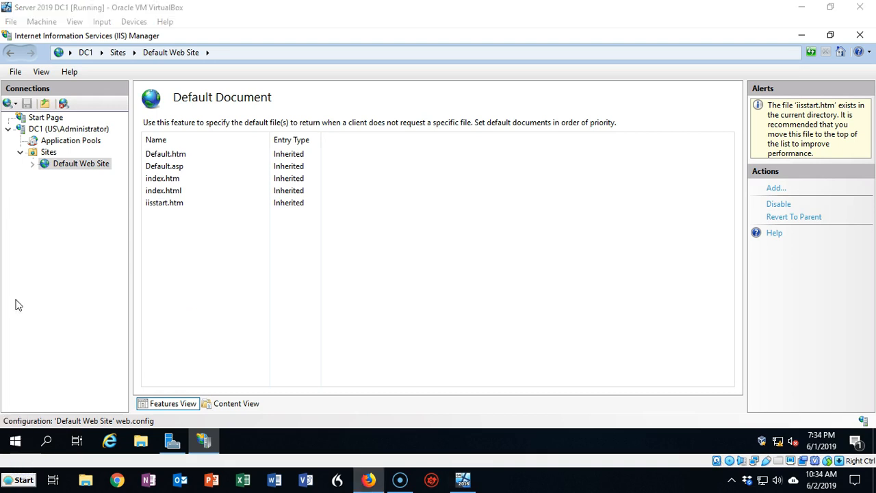
{"action": "left_click", "coordinate": [60, 168]}
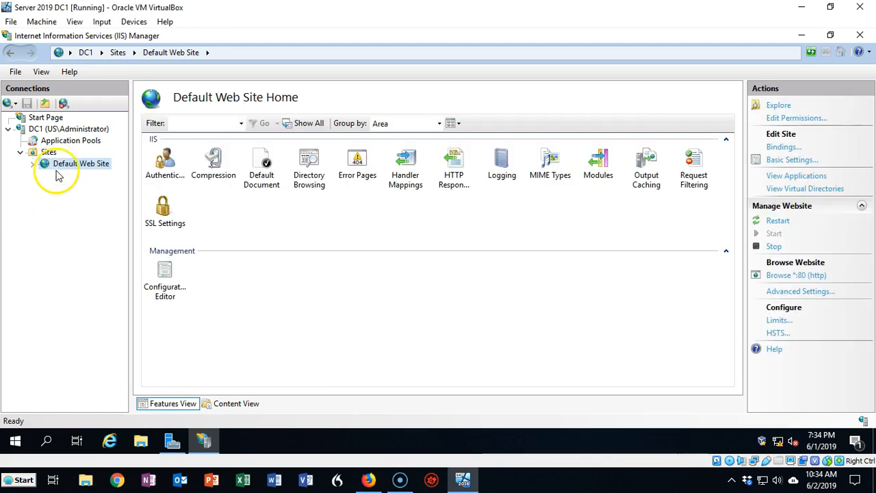
Step: Switch to a maximized File Explorer window and open the inetpub folder on Local Disk (C:)
{"action": "left_click", "coordinate": [16, 442]}
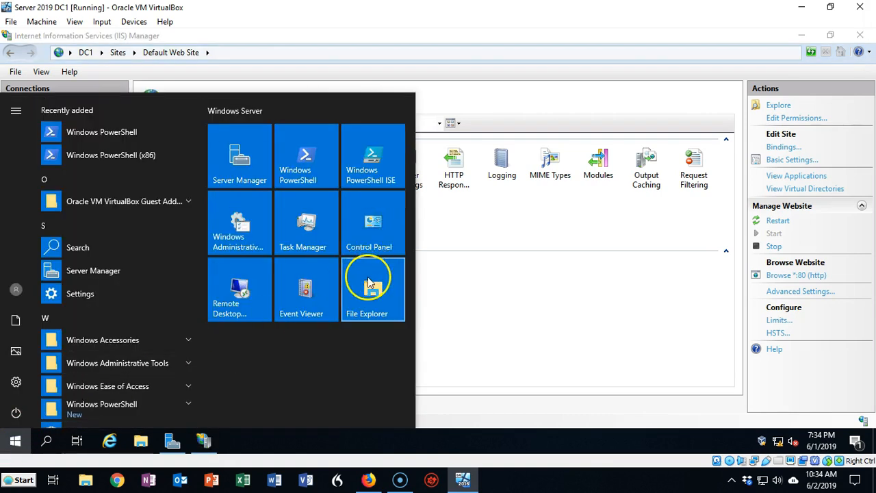
{"action": "left_click", "coordinate": [367, 294]}
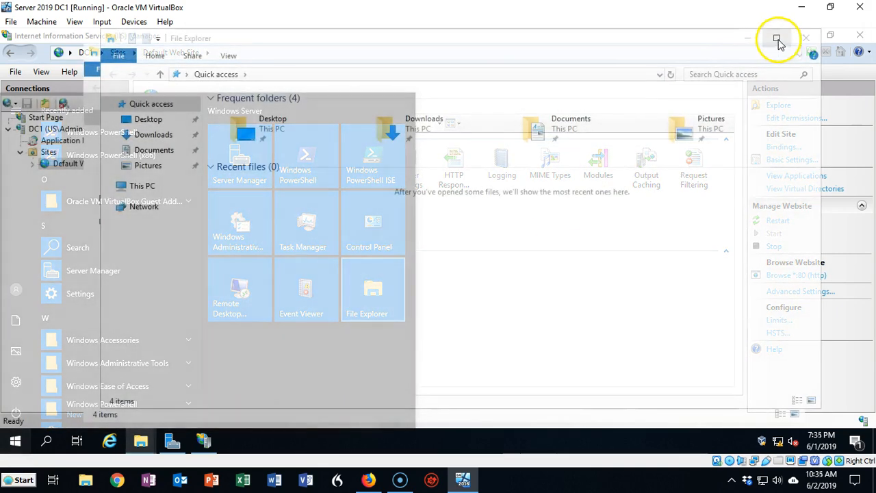
{"action": "left_click", "coordinate": [778, 40]}
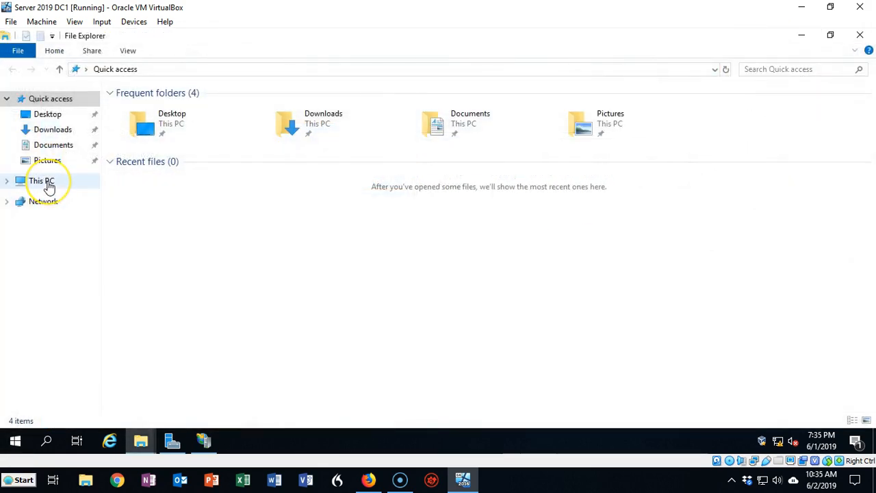
{"action": "left_click", "coordinate": [48, 185]}
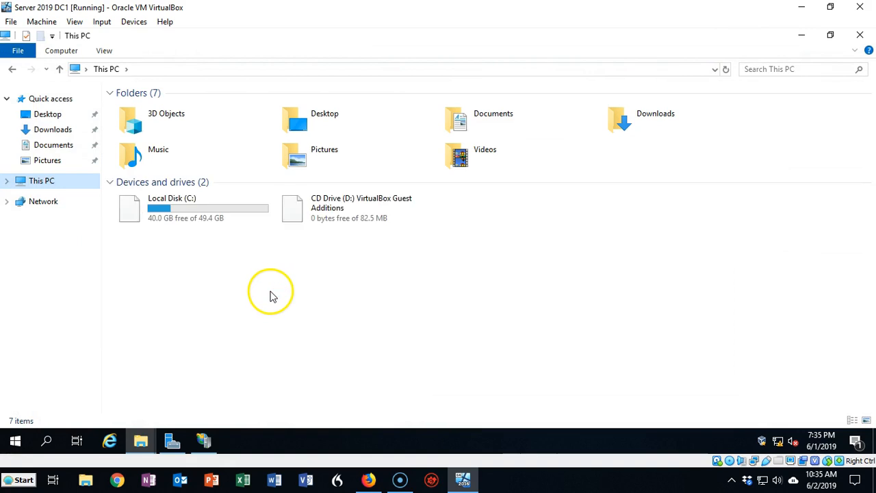
{"action": "left_click", "coordinate": [167, 209]}
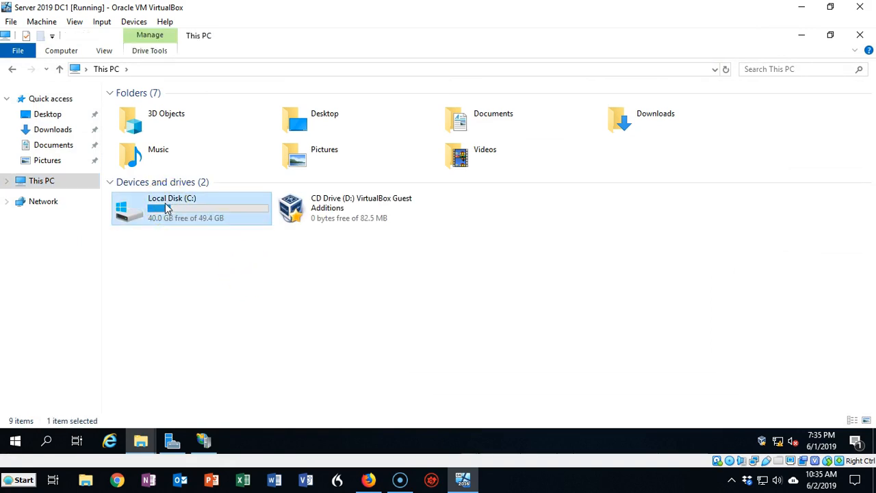
{"action": "double_click", "coordinate": [167, 209]}
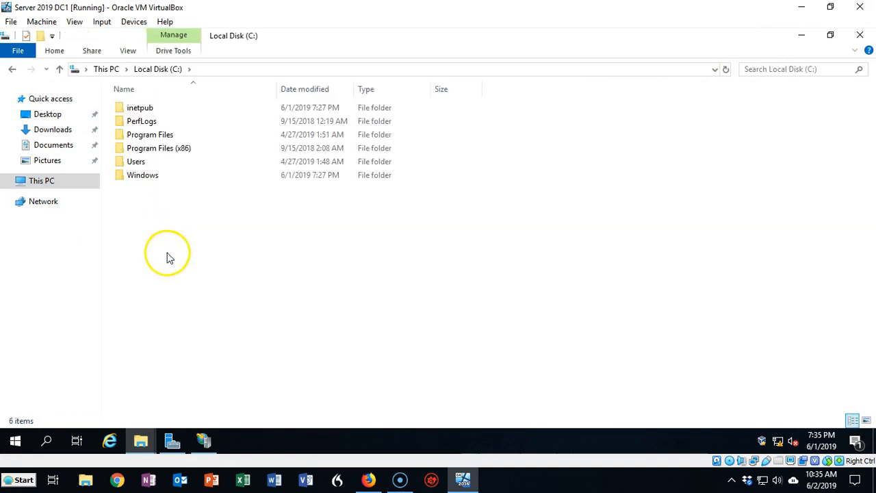
{"action": "double_click", "coordinate": [149, 109]}
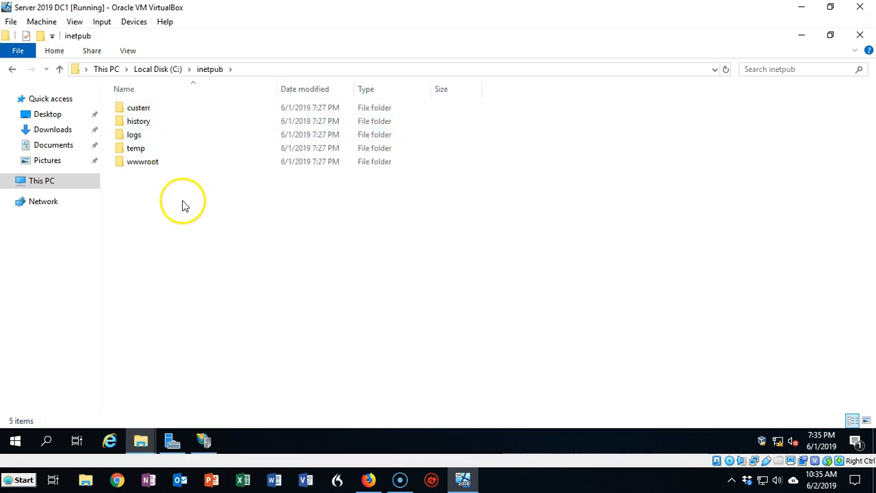
Step: Open the wwwroot folder inside inetpub and delete both iisstart files from it
{"action": "double_click", "coordinate": [152, 164]}
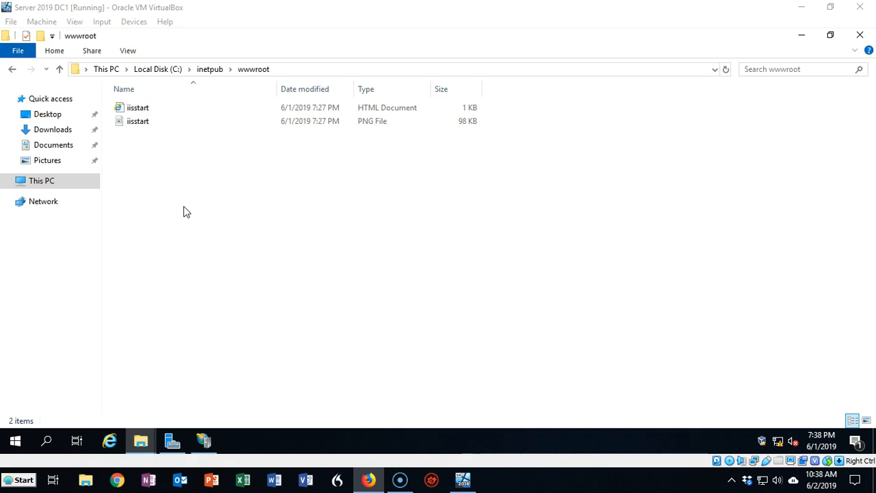
{"action": "right_click", "coordinate": [142, 113]}
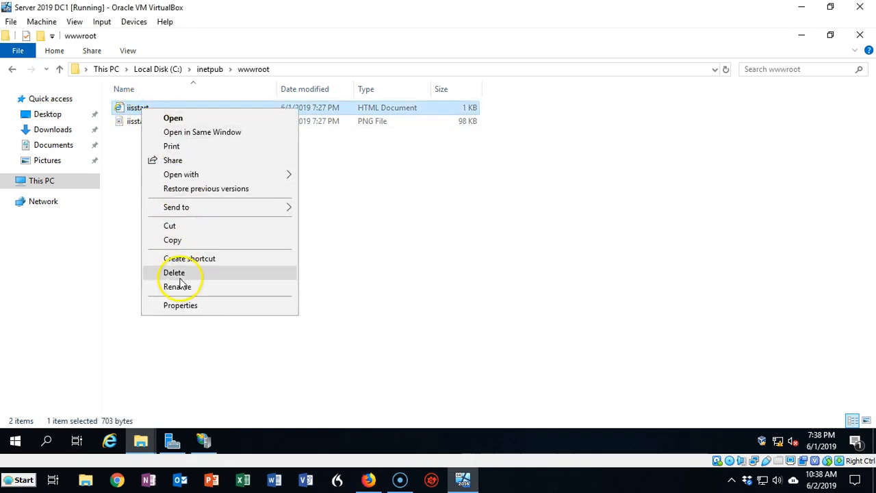
{"action": "left_click", "coordinate": [179, 275]}
{"action": "left_click", "coordinate": [149, 209]}
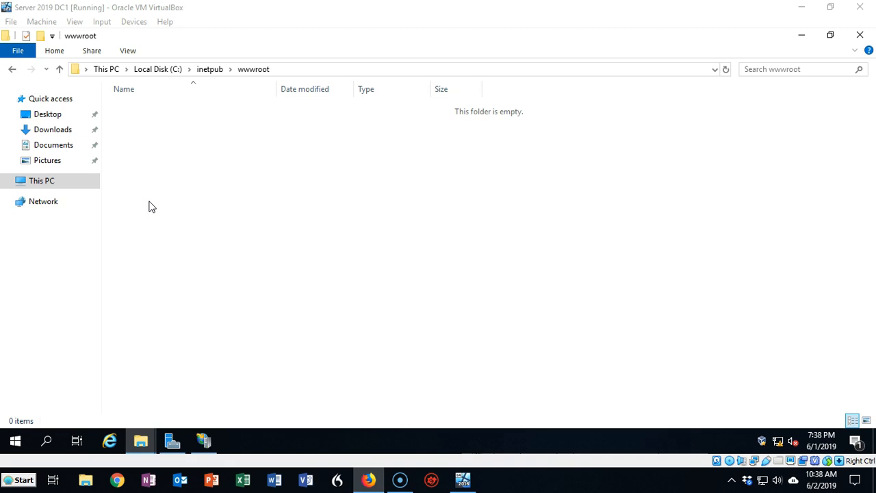
{"action": "left_click", "coordinate": [155, 184]}
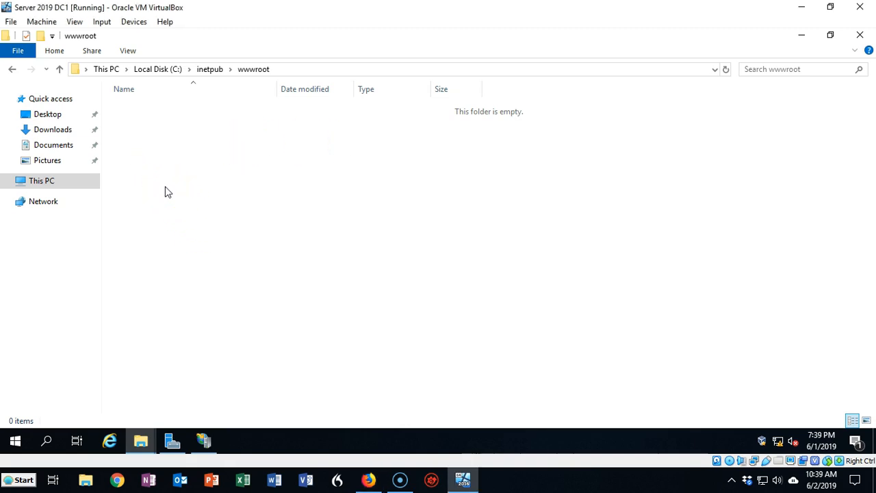
Step: Create a new text document in the wwwroot folder, keeping its default name
{"action": "right_click", "coordinate": [165, 187]}
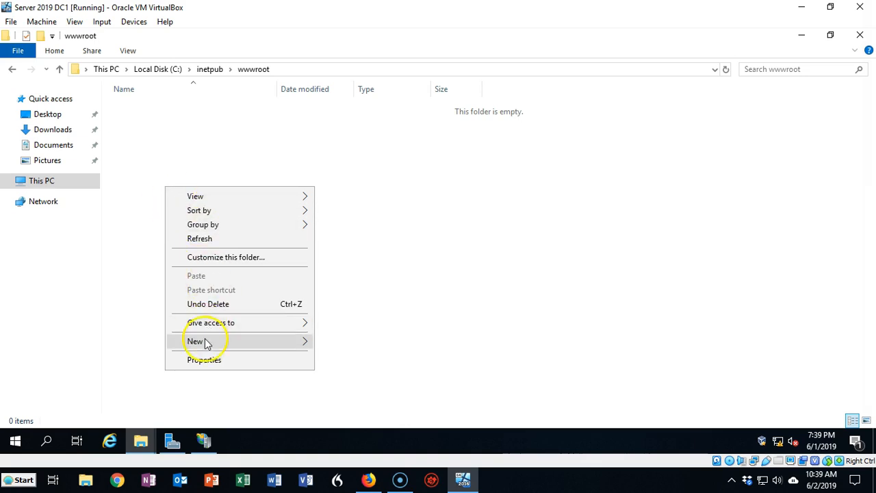
{"action": "mouse_move", "coordinate": [205, 341]}
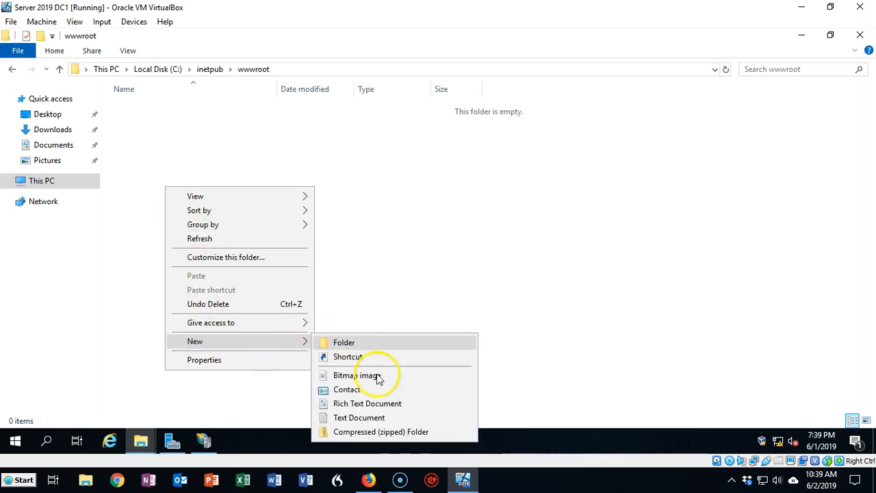
{"action": "left_click", "coordinate": [375, 420]}
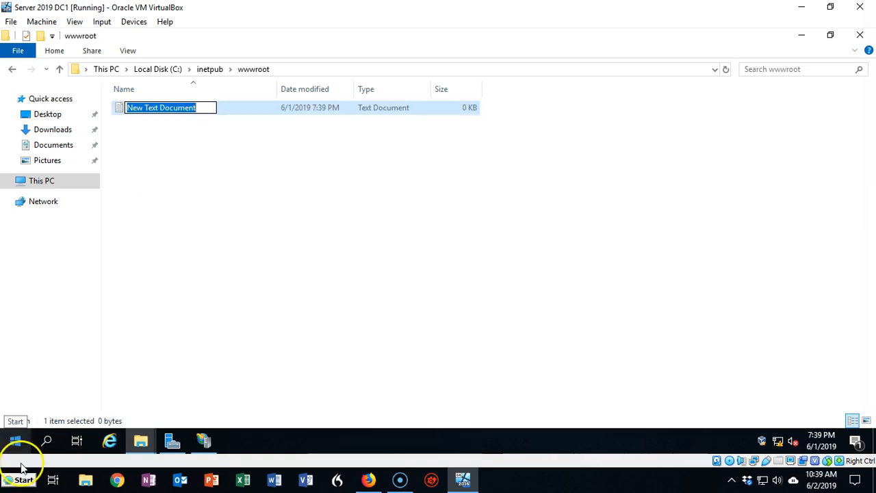
{"action": "left_click", "coordinate": [185, 199]}
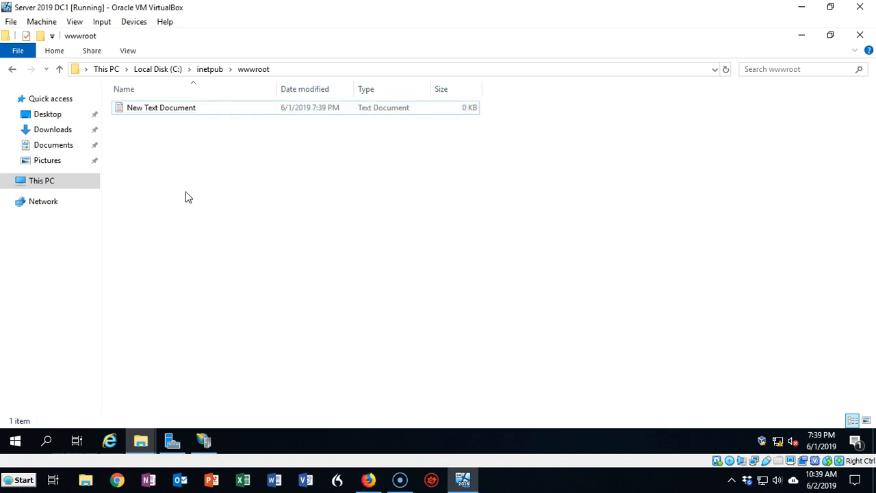
Step: Open the new text document, enter "Welcome to my website!" and close it with the changes saved
{"action": "left_click", "coordinate": [166, 115]}
{"action": "double_click", "coordinate": [166, 114]}
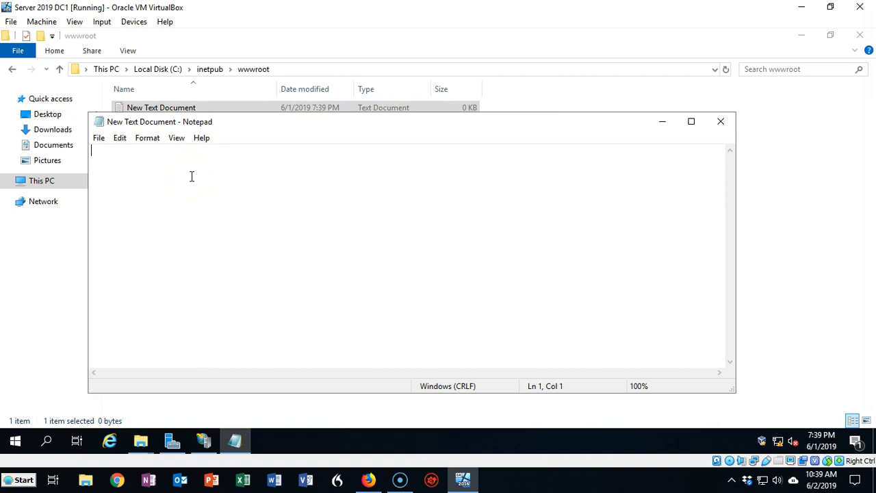
{"action": "type", "text": "Welcome to my website!"}
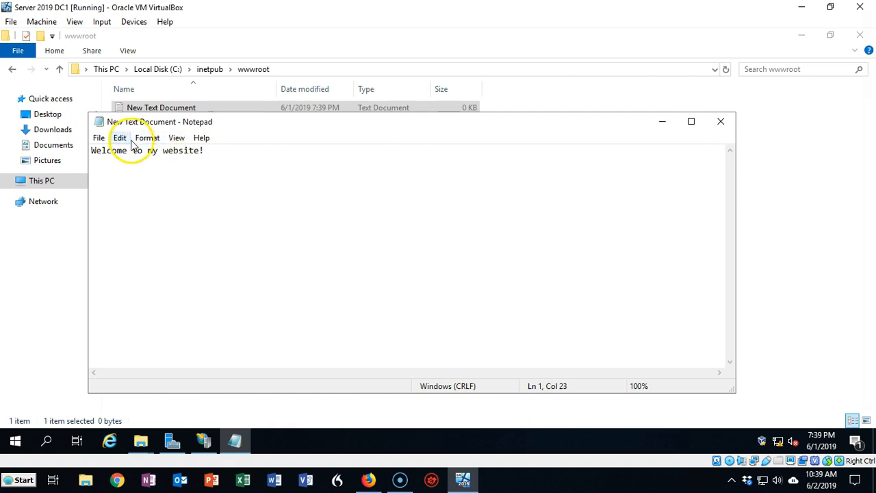
{"action": "left_click", "coordinate": [725, 121]}
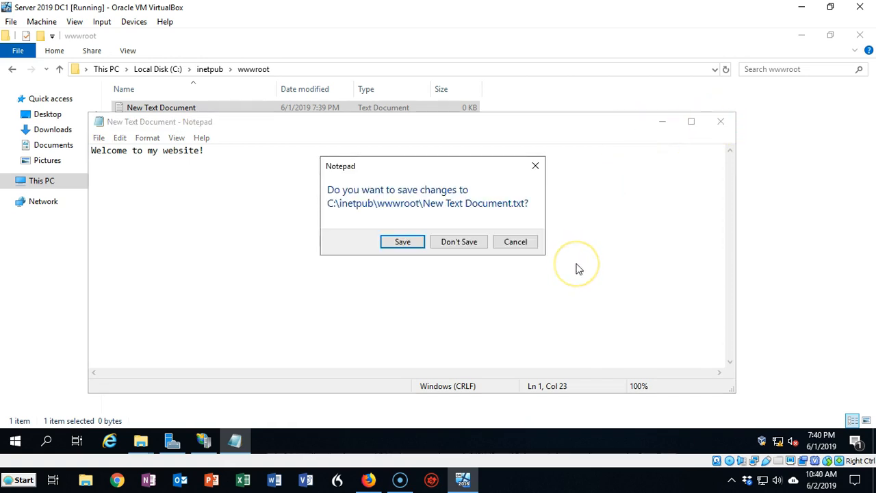
{"action": "left_click", "coordinate": [404, 243]}
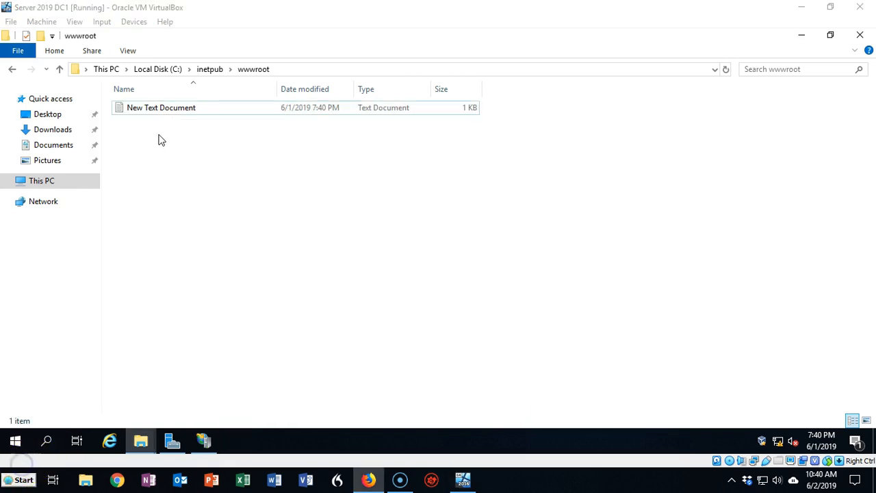
Step: Rename the new text document in wwwroot as default
{"action": "right_click", "coordinate": [159, 114]}
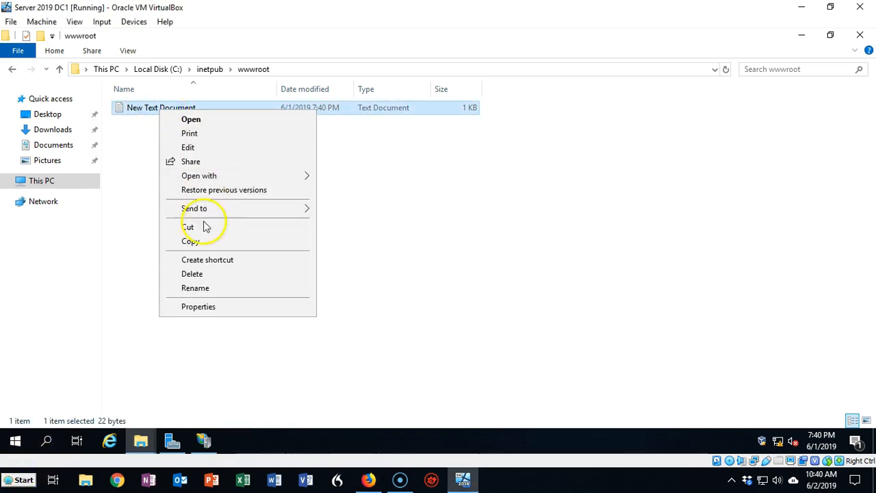
{"action": "left_click", "coordinate": [195, 288]}
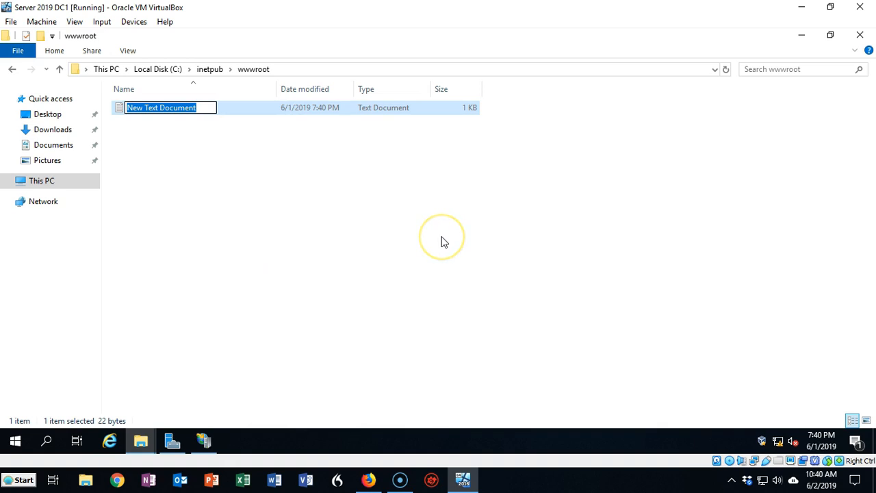
{"action": "type", "text": "default"}
{"action": "left_click", "coordinate": [192, 265]}
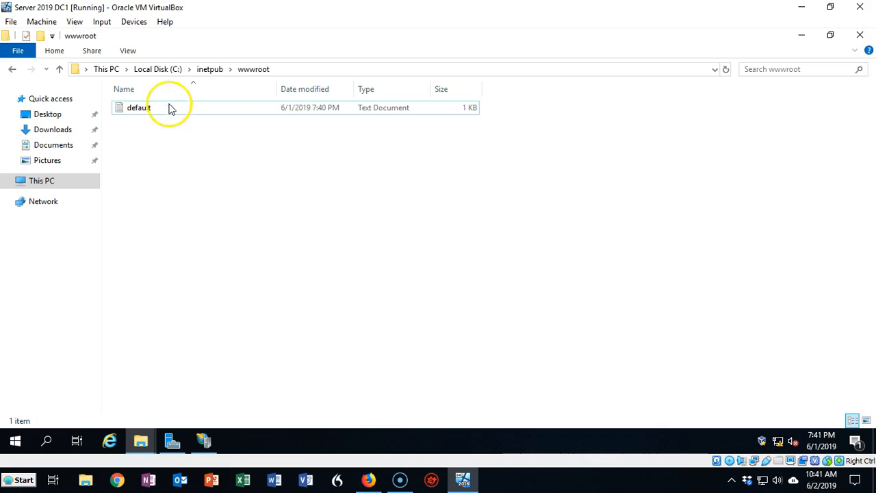
Step: Turn on the display of file name extensions for the files in the wwwroot folder
{"action": "left_click", "coordinate": [133, 53]}
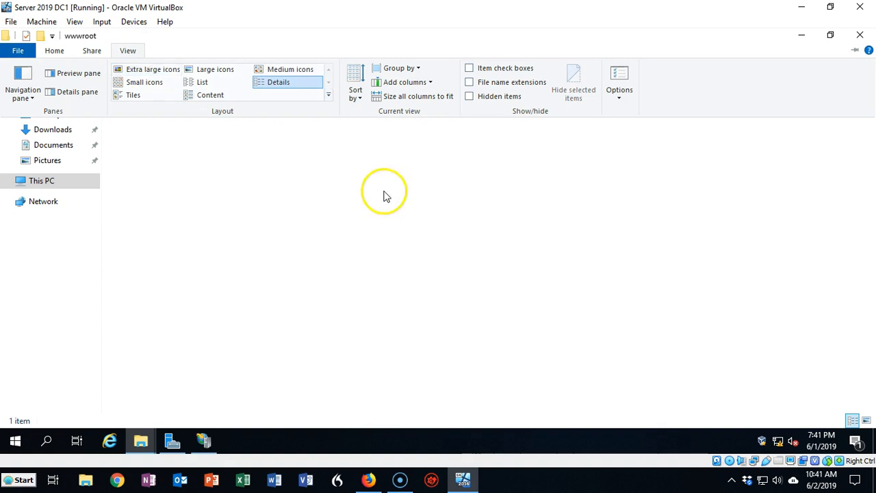
{"action": "left_click", "coordinate": [470, 83]}
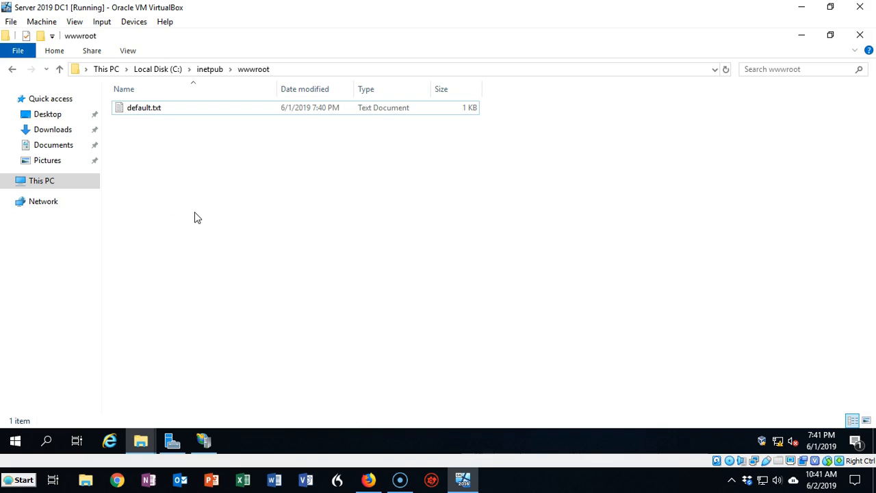
{"action": "left_click", "coordinate": [25, 461]}
{"action": "key", "text": "alt+Tab"}
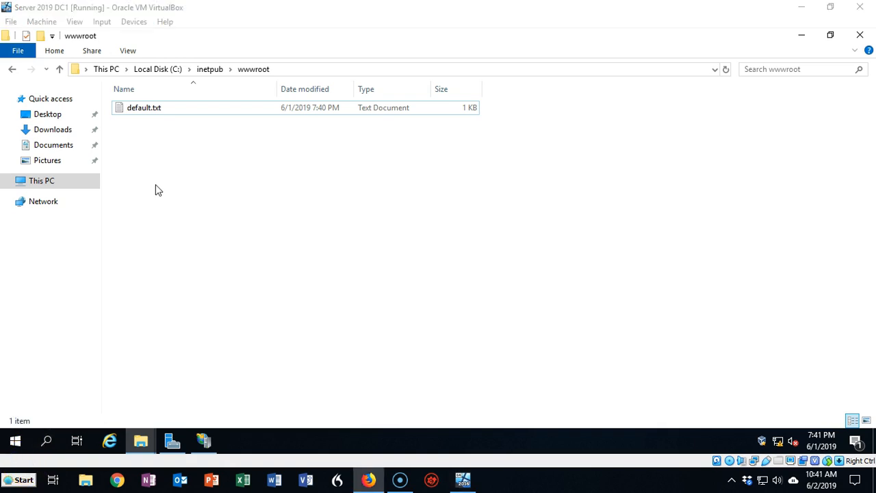
Step: Change the default.txt file's extension so it is named default.htm, and accept the extension change
{"action": "right_click", "coordinate": [168, 112]}
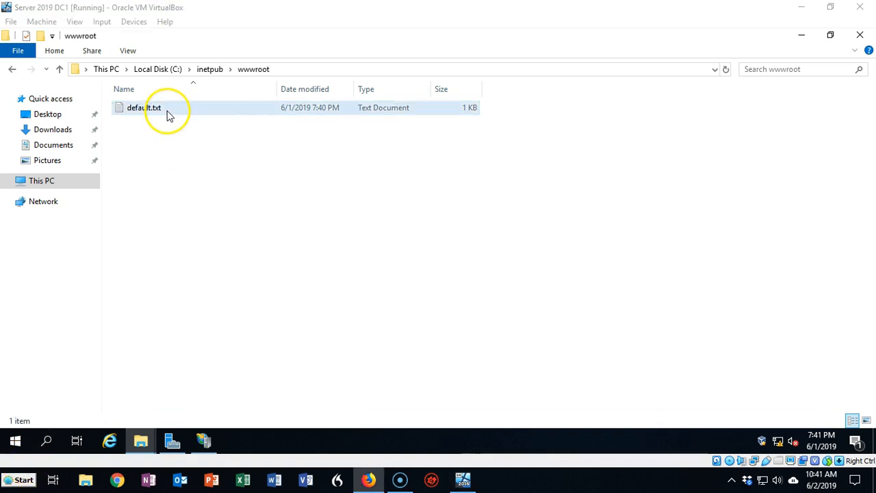
{"action": "left_click", "coordinate": [229, 230]}
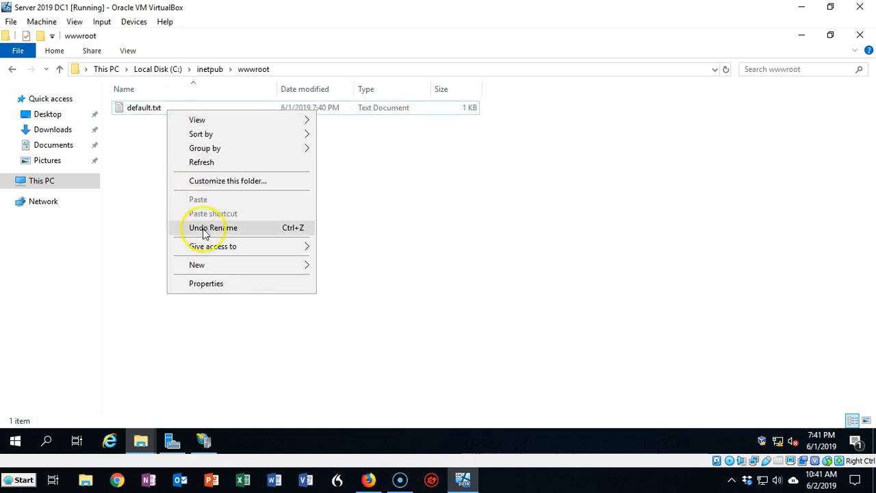
{"action": "left_click", "coordinate": [165, 110]}
{"action": "key", "text": "BackSpace"}
{"action": "key", "text": "BackSpace"}
{"action": "key", "text": "BackSpace"}
{"action": "type", "text": "htm"}
{"action": "key", "text": "Return"}
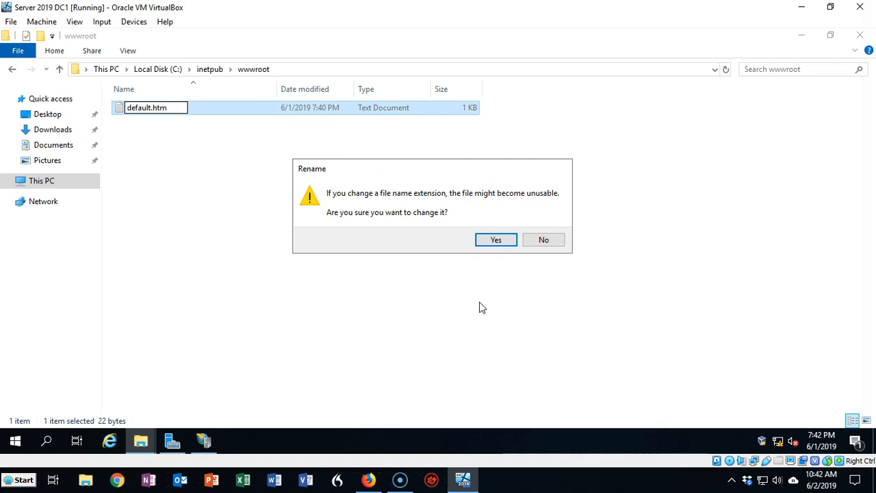
{"action": "left_click", "coordinate": [494, 239]}
{"action": "left_click", "coordinate": [421, 236]}
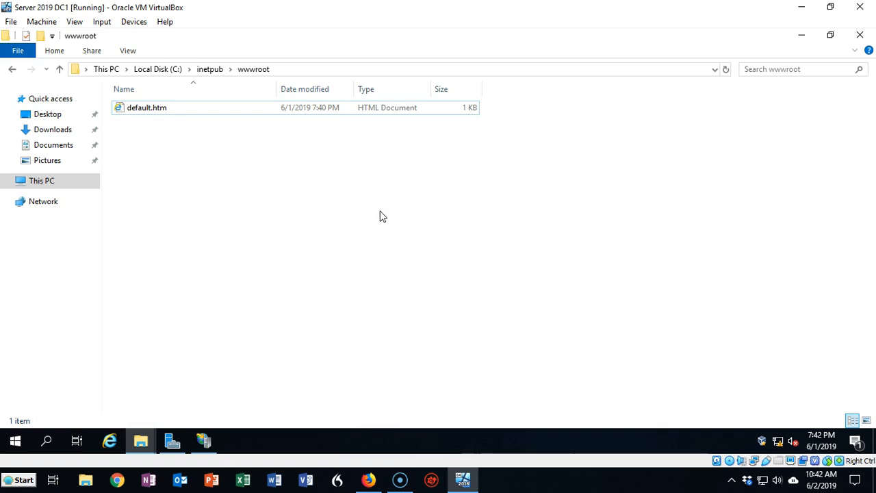
{"action": "left_click", "coordinate": [185, 338]}
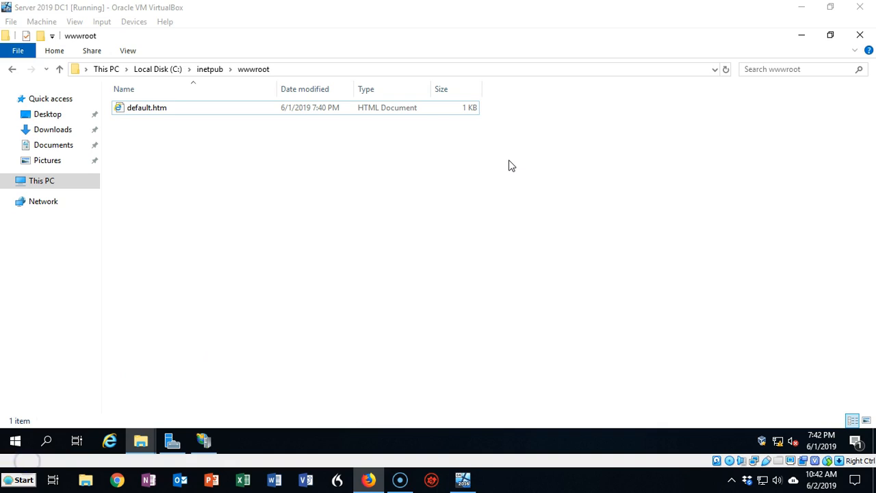
Step: Put the File Explorer windows away, return to IIS Manager and review the Default Web Site's Default Document list
{"action": "left_click", "coordinate": [802, 35]}
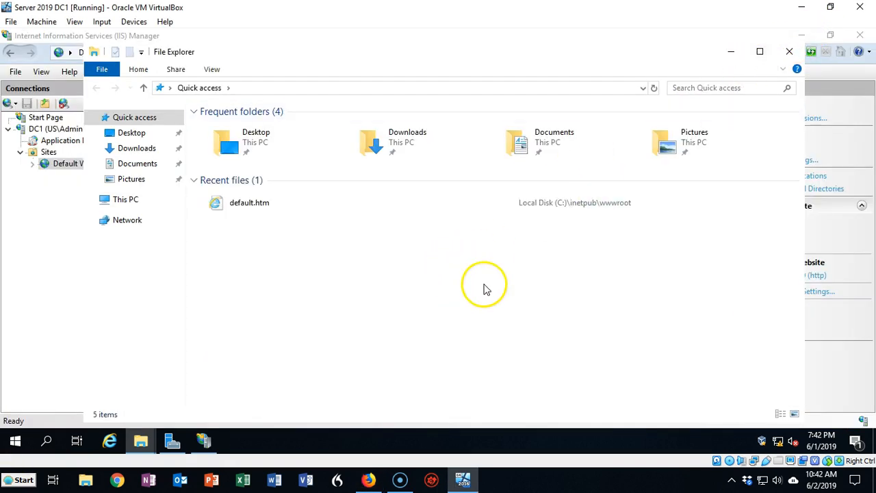
{"action": "left_click", "coordinate": [789, 51]}
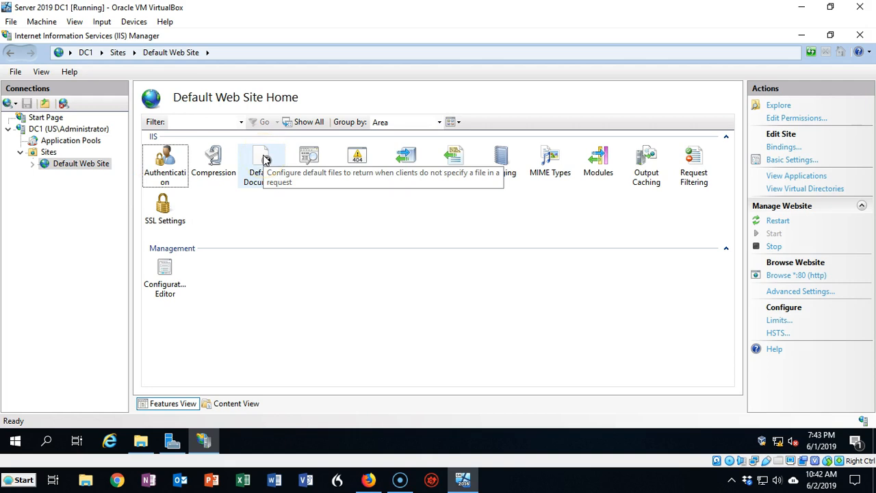
{"action": "left_click", "coordinate": [267, 194]}
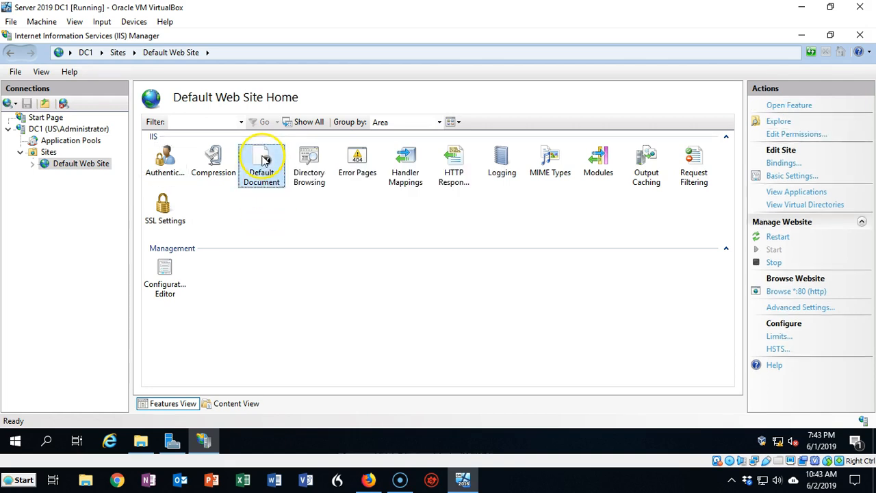
{"action": "double_click", "coordinate": [265, 160]}
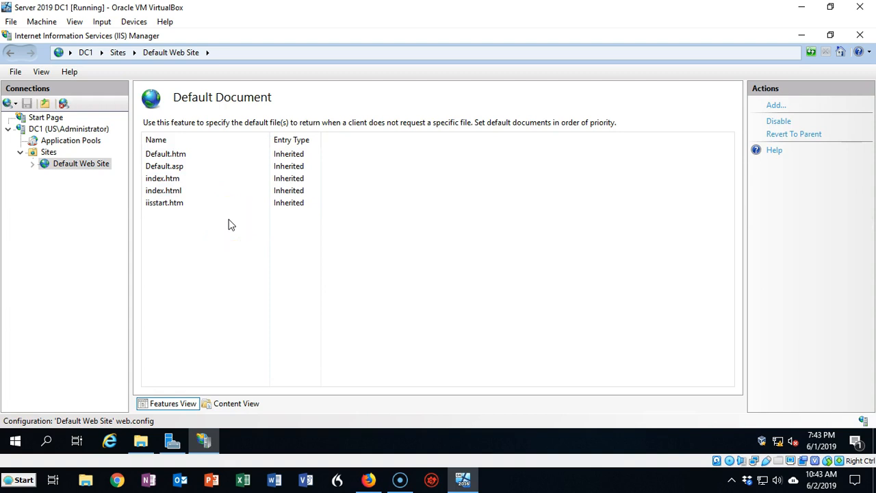
{"action": "left_click", "coordinate": [112, 444]}
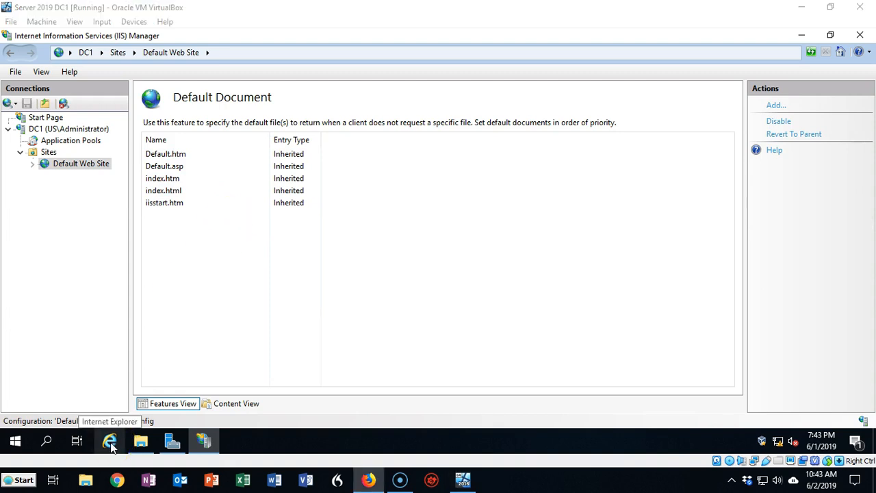
{"action": "left_click", "coordinate": [382, 323]}
{"action": "left_click", "coordinate": [274, 240]}
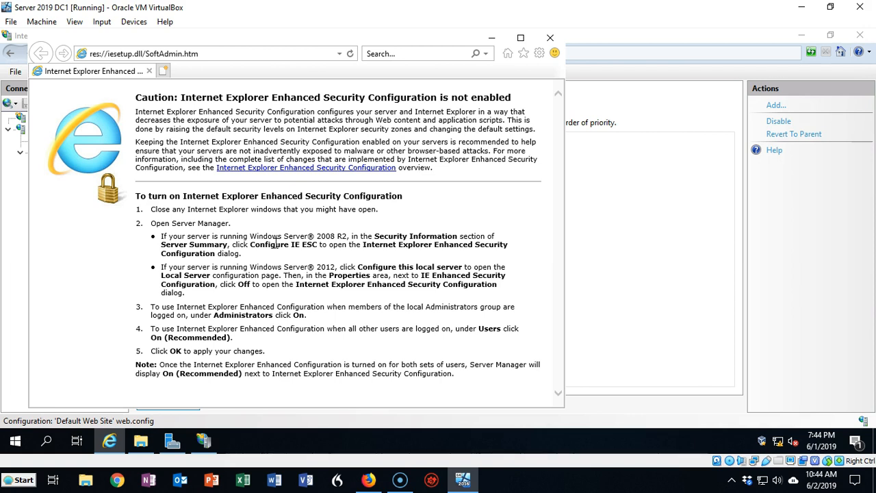
{"action": "left_click", "coordinate": [208, 53]}
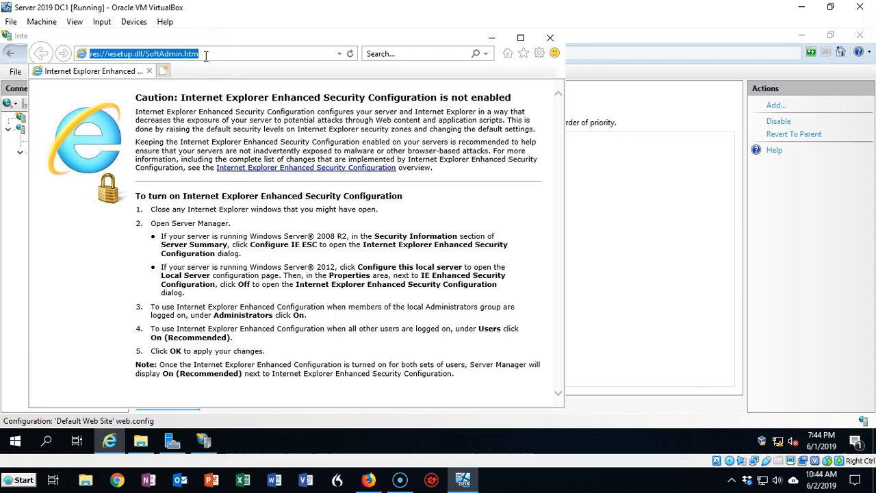
{"action": "type", "text": "http://"}
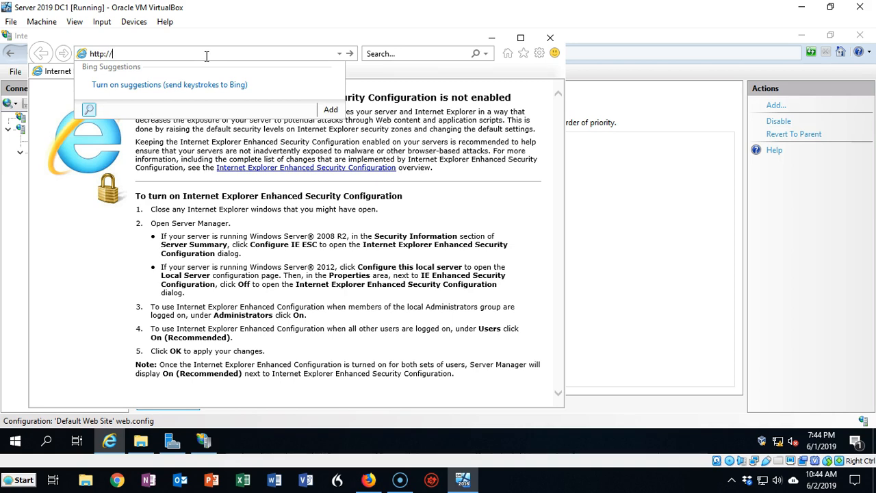
{"action": "type", "text": "localhost"}
{"action": "key", "text": "Return"}
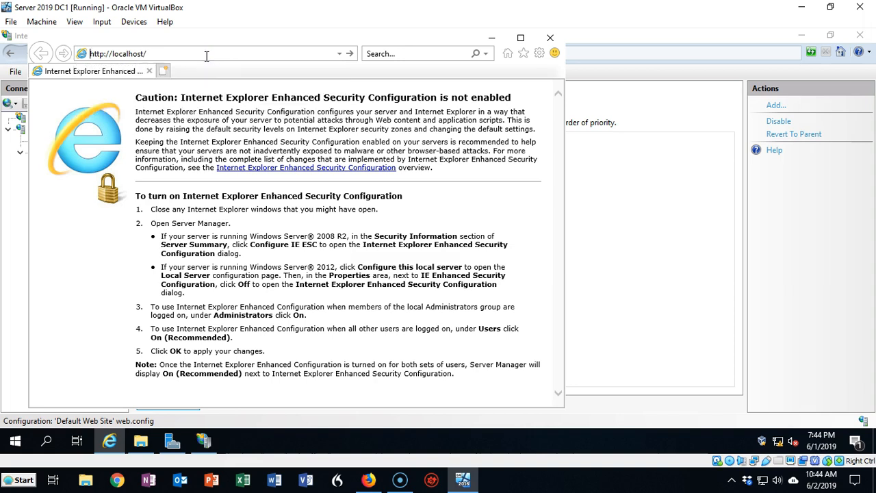